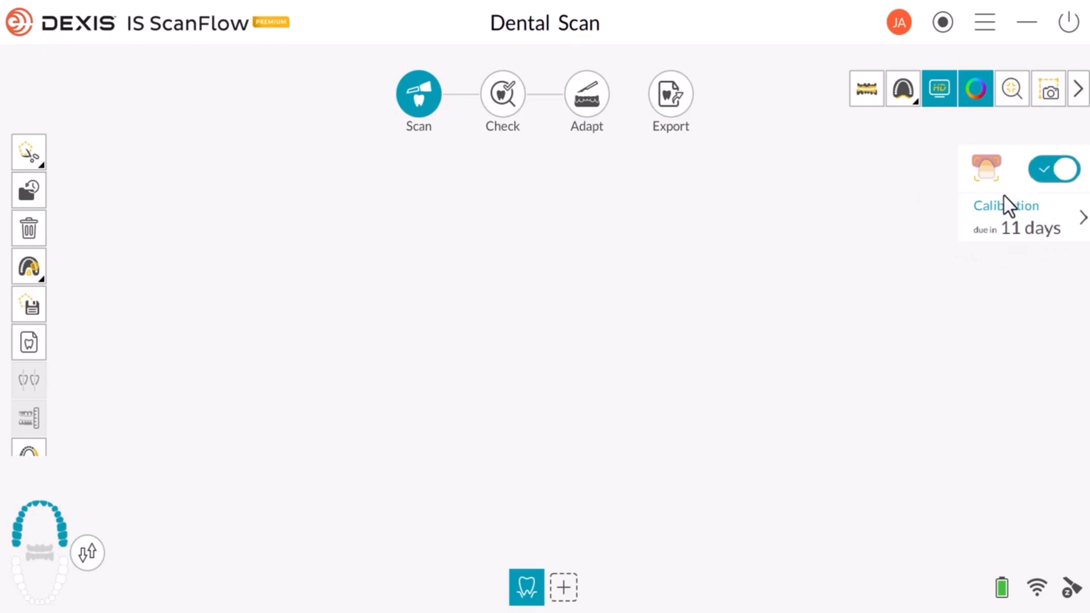
- Switch shade matching off in the scanner status panel
left_click(1056, 170)
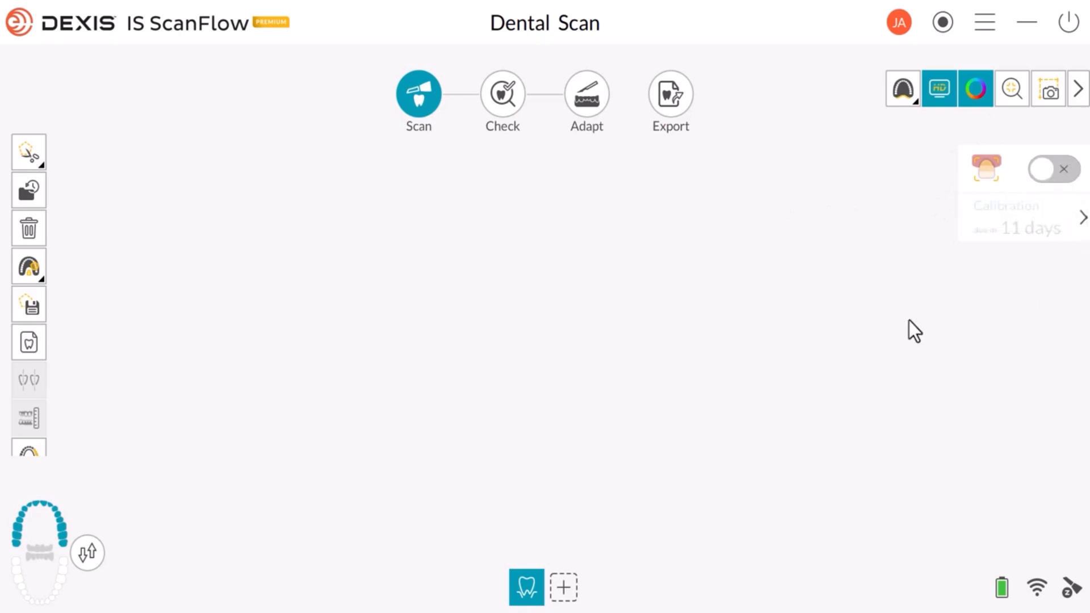
- Disable Shade Matching on the Preferences Scan page and save the preferences
left_click(985, 29)
left_click(886, 191)
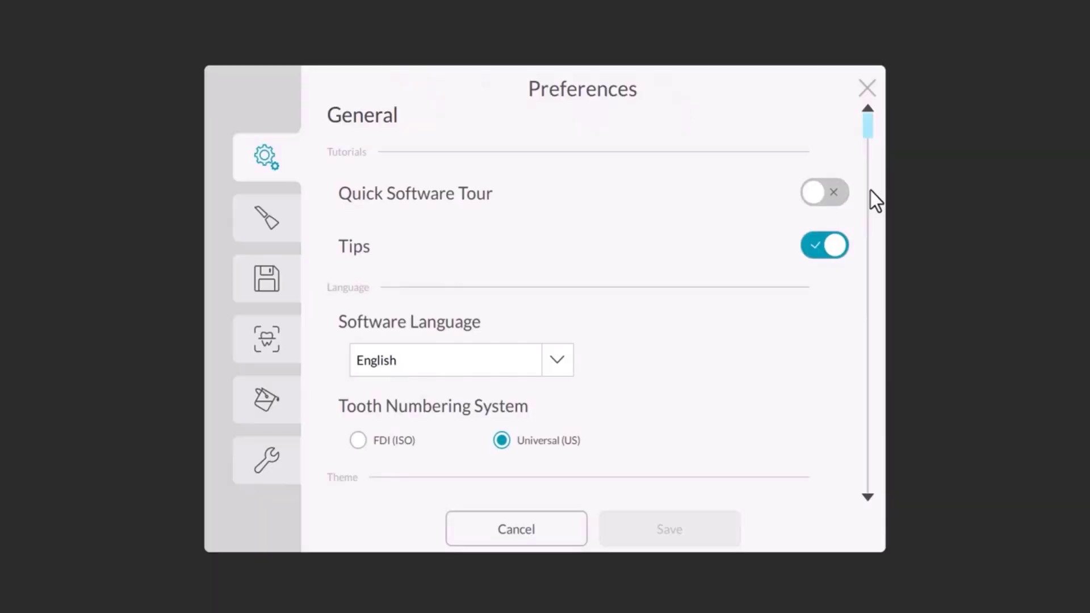
left_click(278, 339)
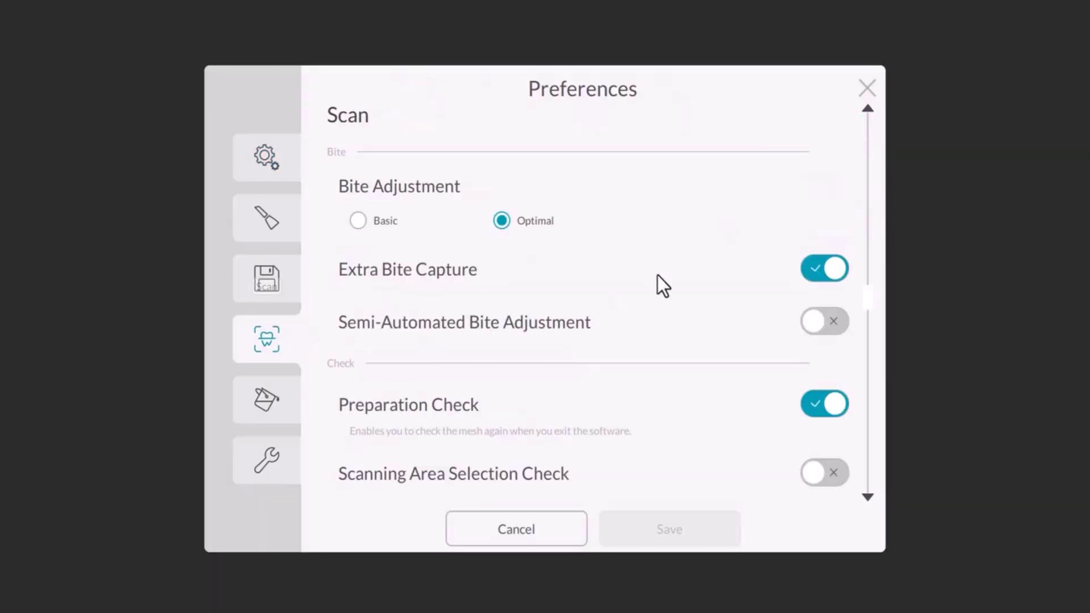
scroll(658, 275, "down", 5)
scroll(658, 276, "down", 2)
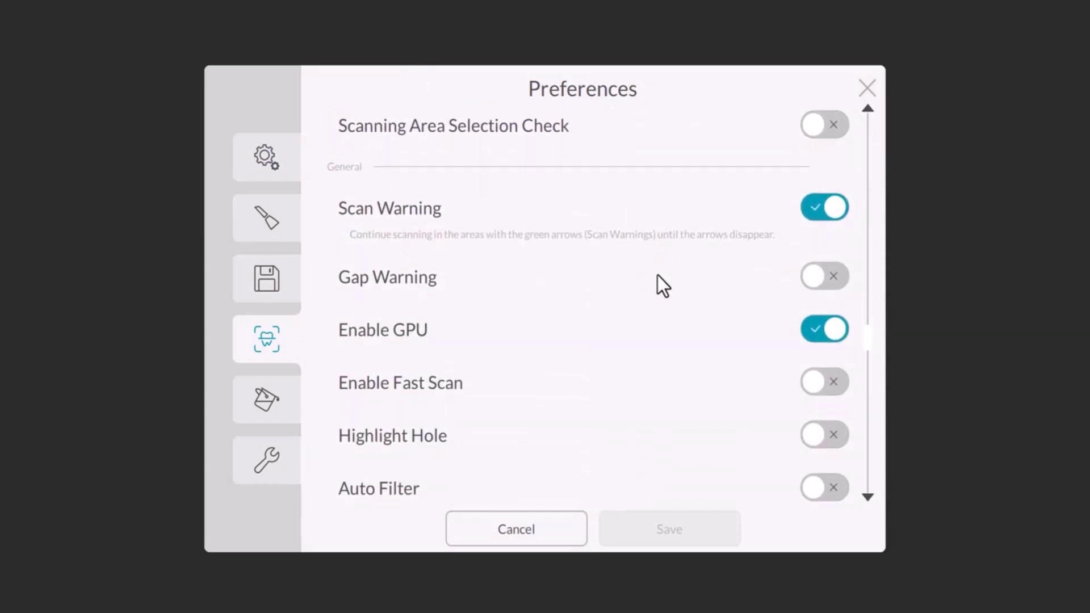
scroll(658, 277, "down", 6)
scroll(663, 286, "down", 2)
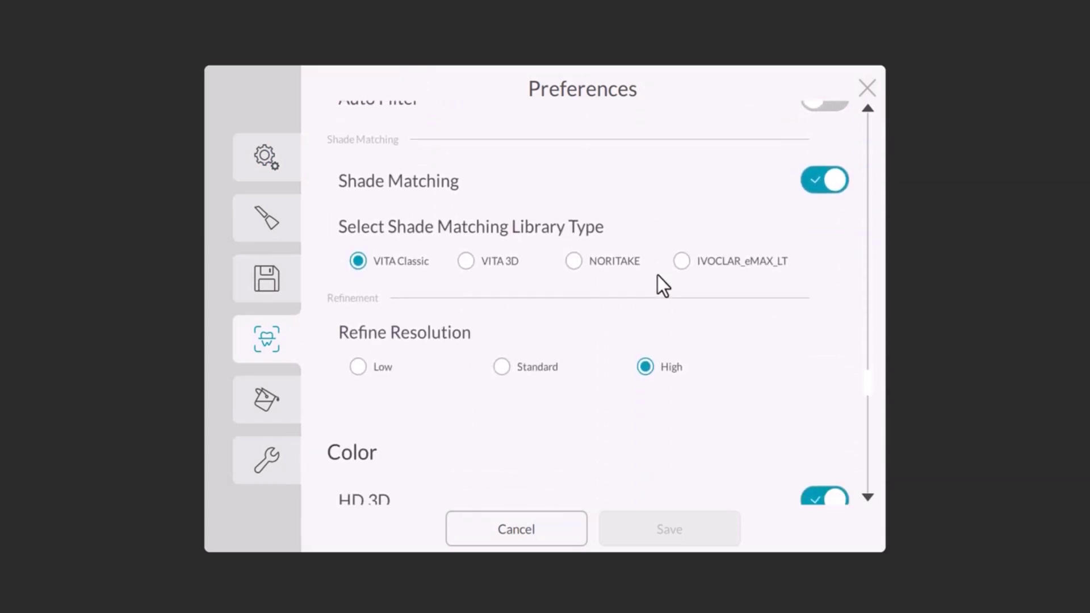
left_click(819, 184)
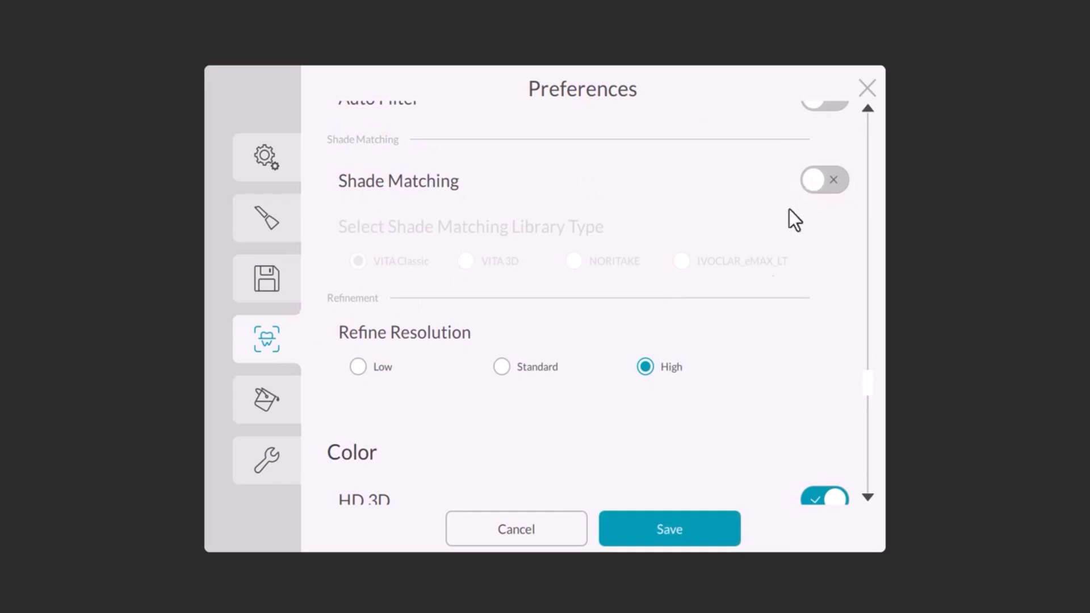
left_click(672, 532)
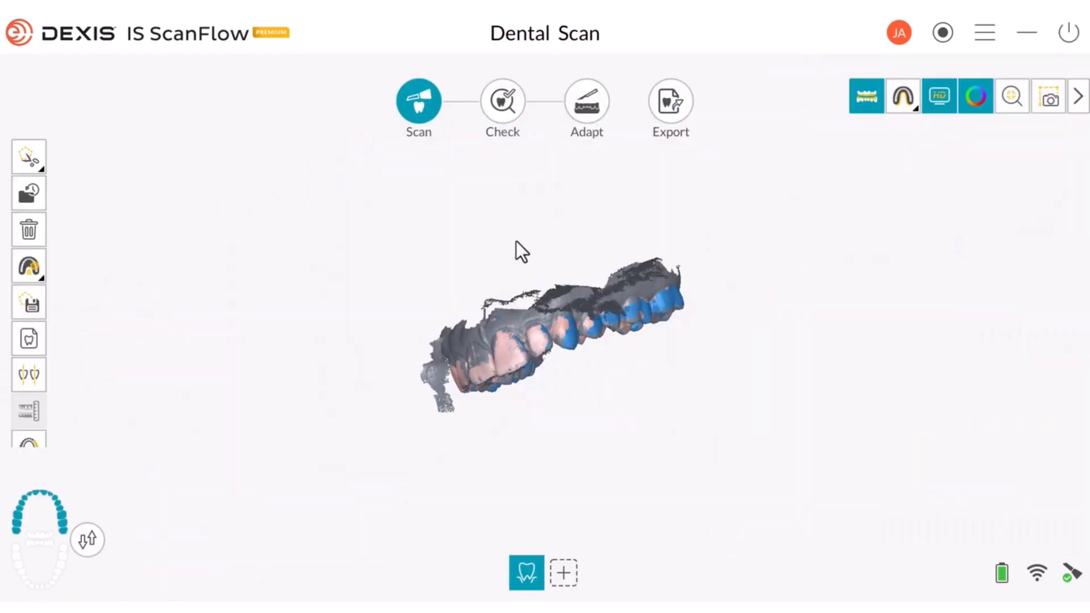
- Rotate the arch for inspection, move to Check, and refine at High resolution
left_click_drag(514, 319, 573, 292)
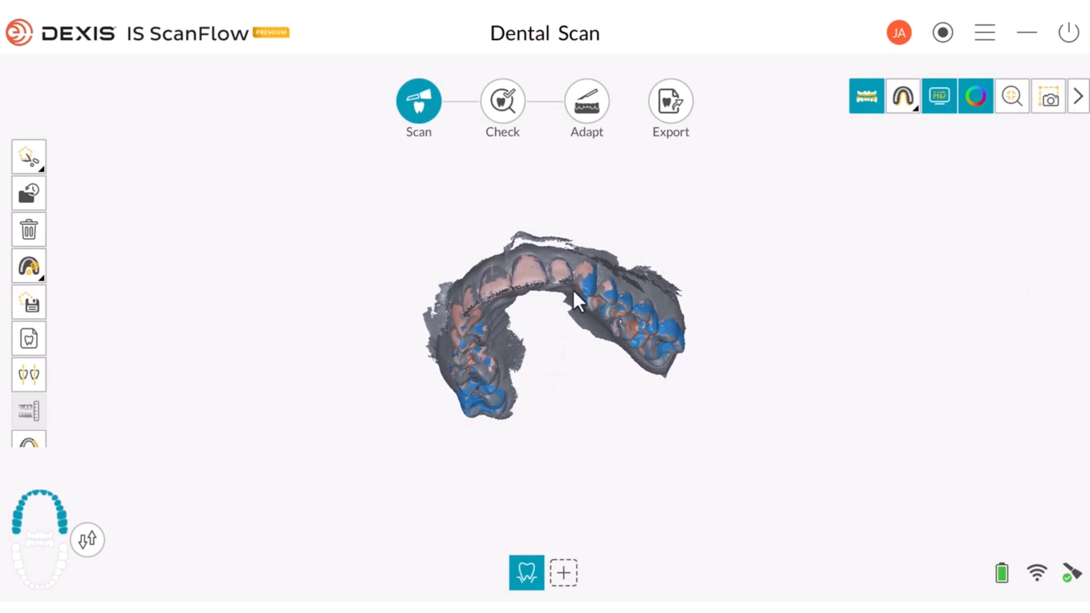
left_click(510, 112)
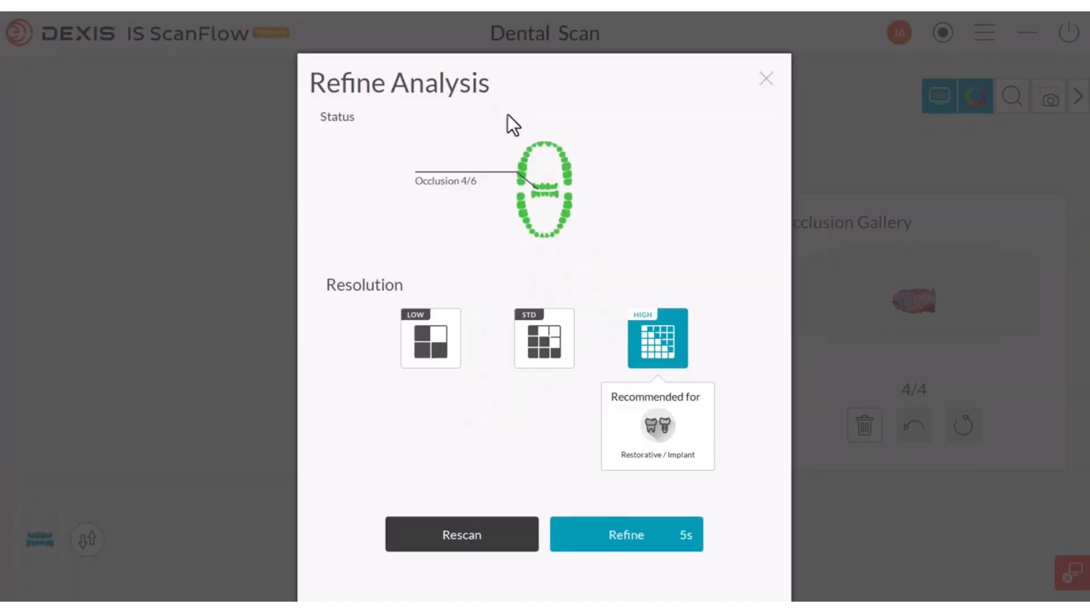
left_click(624, 542)
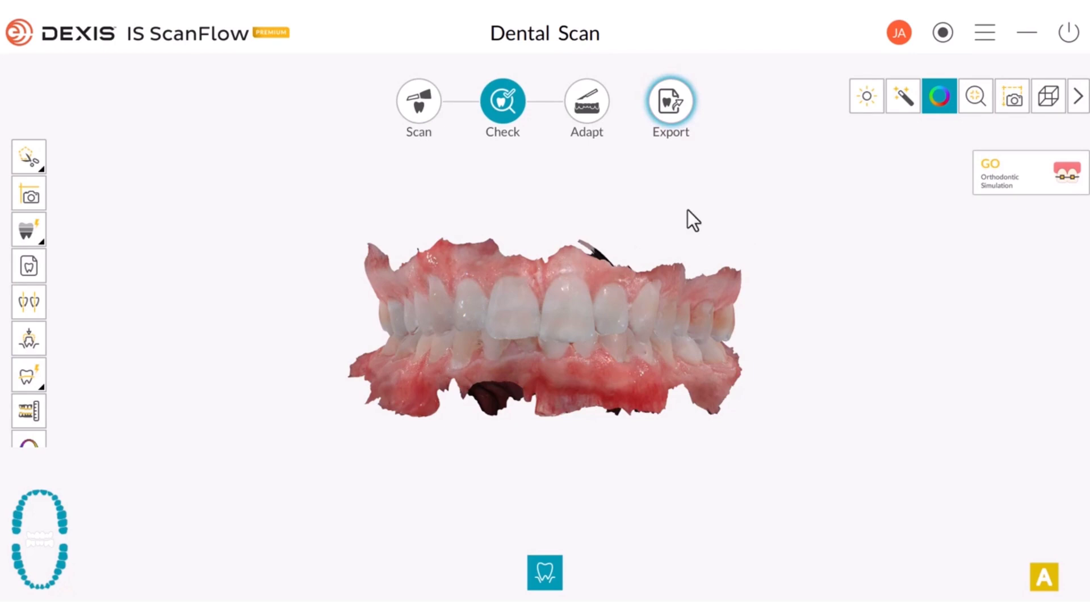
- Try the shade overlay from the shade tool flyout, then return to Smart Shade Report
left_click(27, 234)
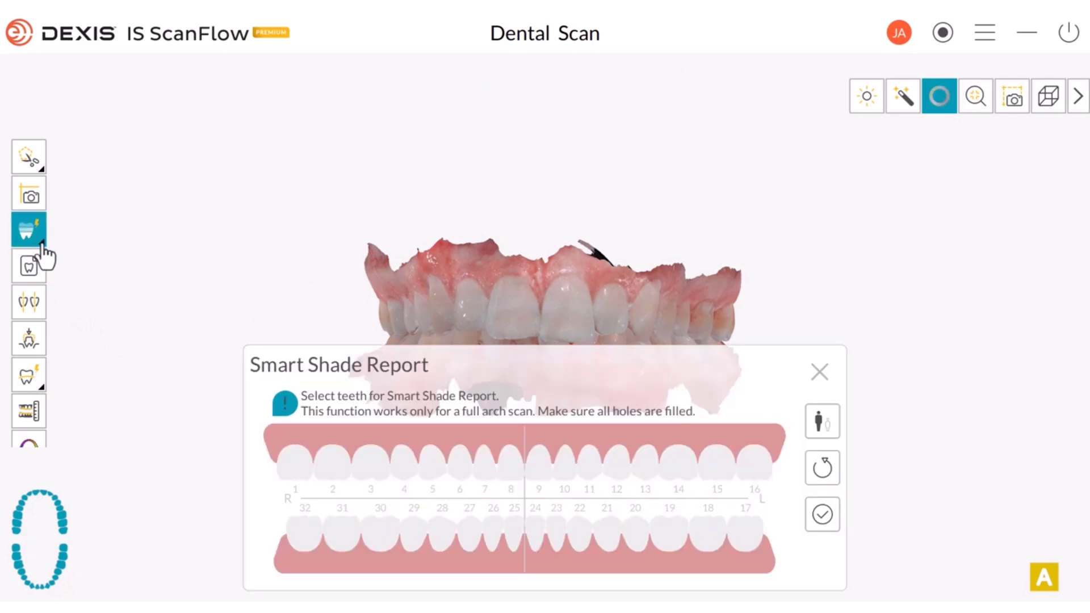
left_click(42, 245)
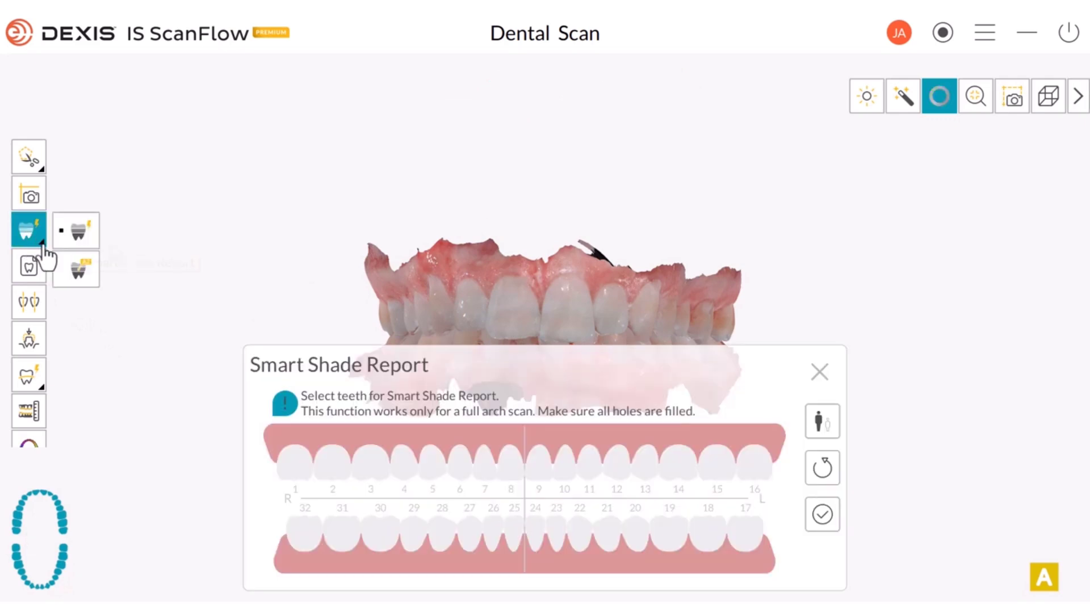
left_click(88, 273)
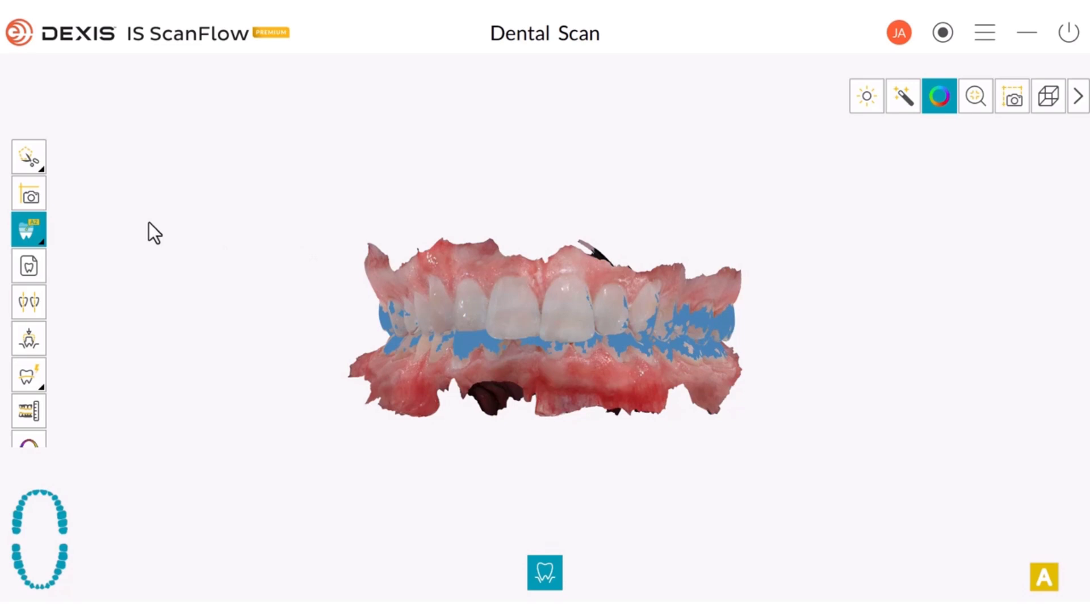
left_click(41, 243)
left_click(77, 232)
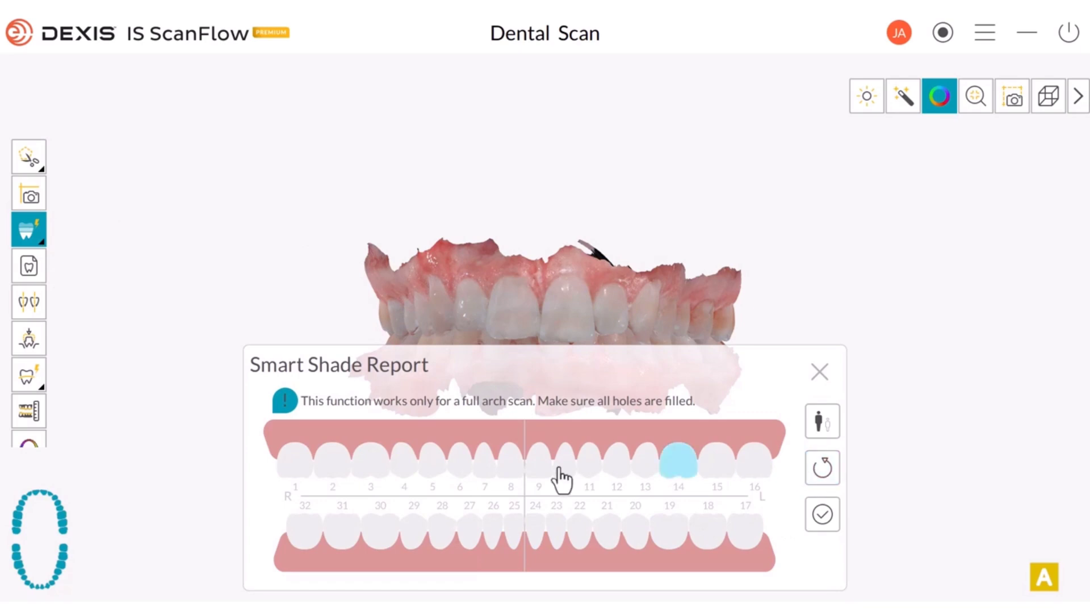
- Compute shades for upper teeth 6–11 and open tooth 11's editor (C2, C3, C3)
left_click(467, 470)
left_click(591, 469)
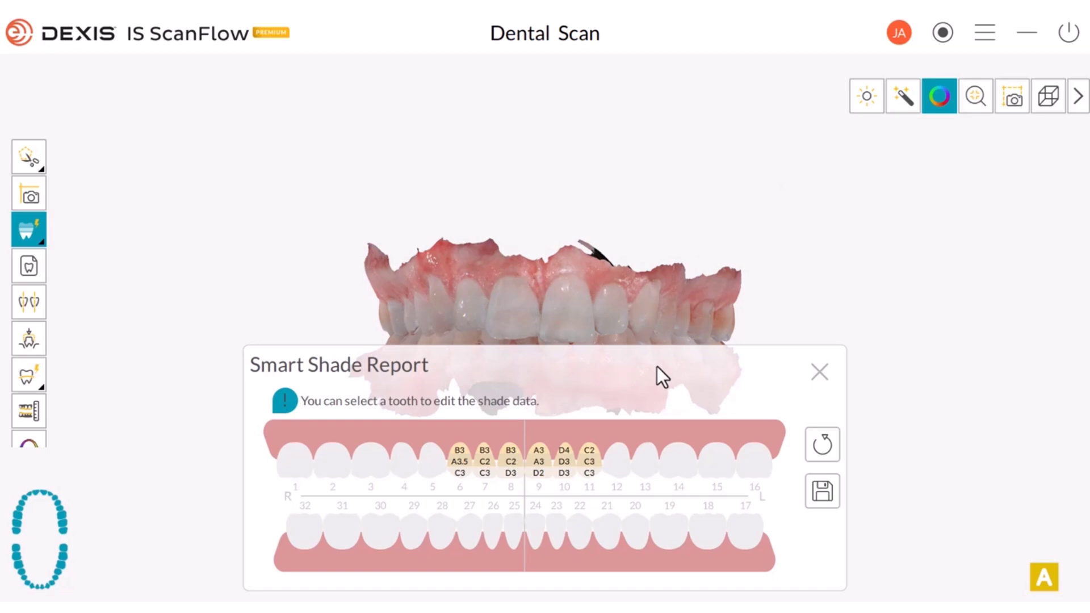
left_click(590, 459)
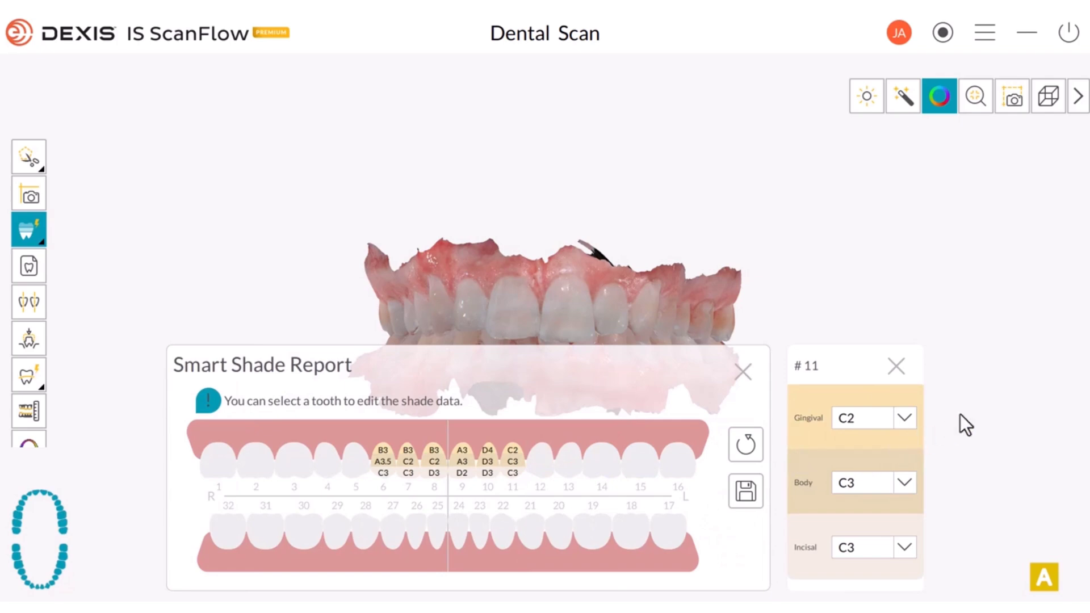
- Set tooth 11 to Gingival C3, Body D2 and Incisal 0M2, then close its panel
left_click(901, 418)
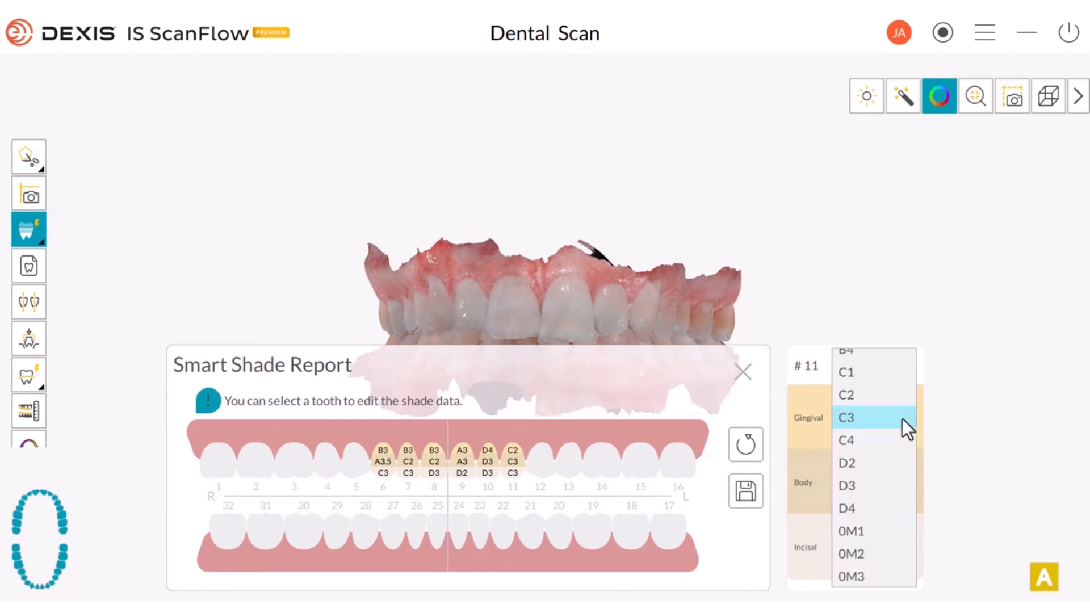
left_click(871, 417)
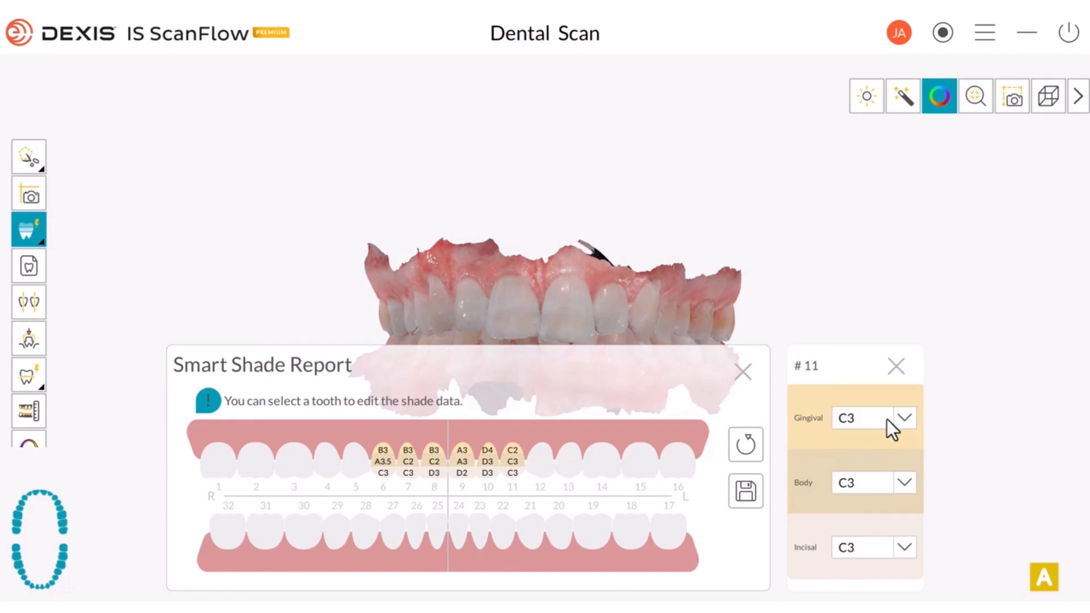
left_click(901, 482)
left_click(863, 463)
left_click(906, 546)
left_click(870, 551)
left_click(896, 367)
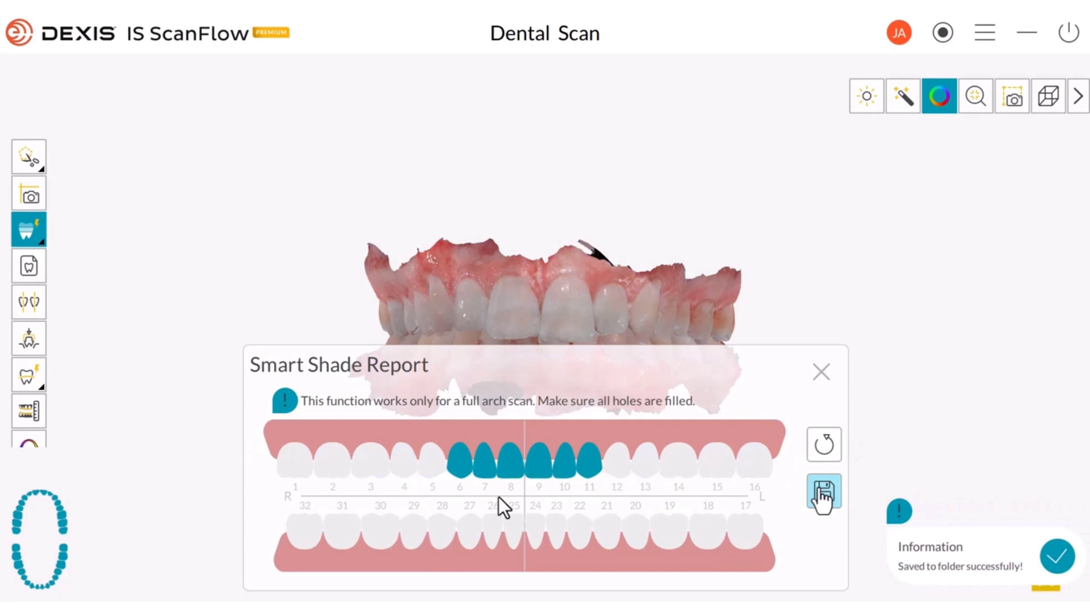
- Close the report and place a #8 C2 shade label, moved up and left
left_click(824, 375)
left_click(29, 230)
left_click(80, 267)
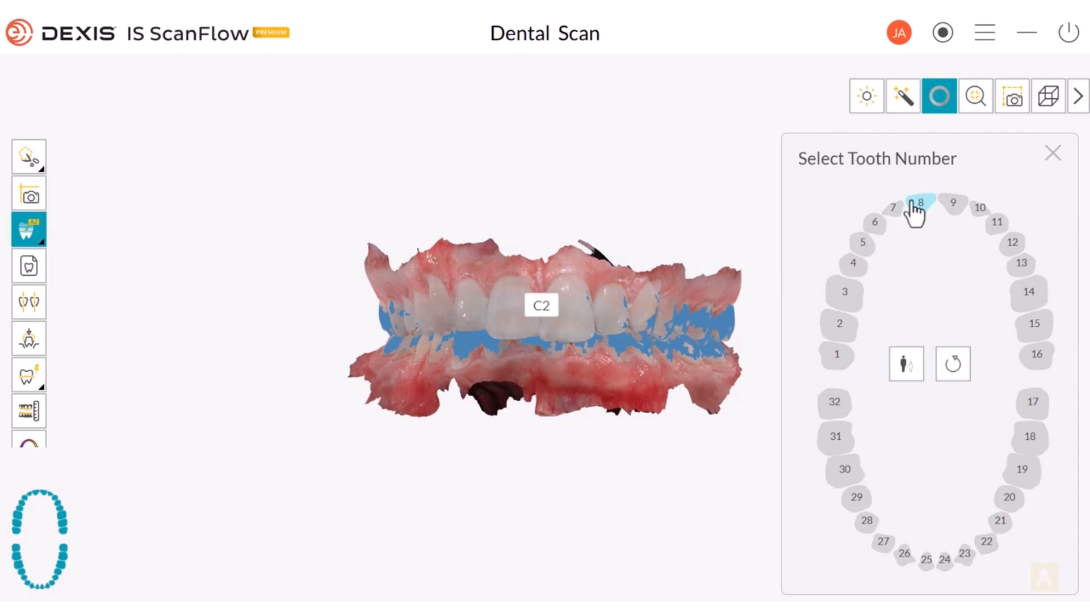
left_click(921, 206)
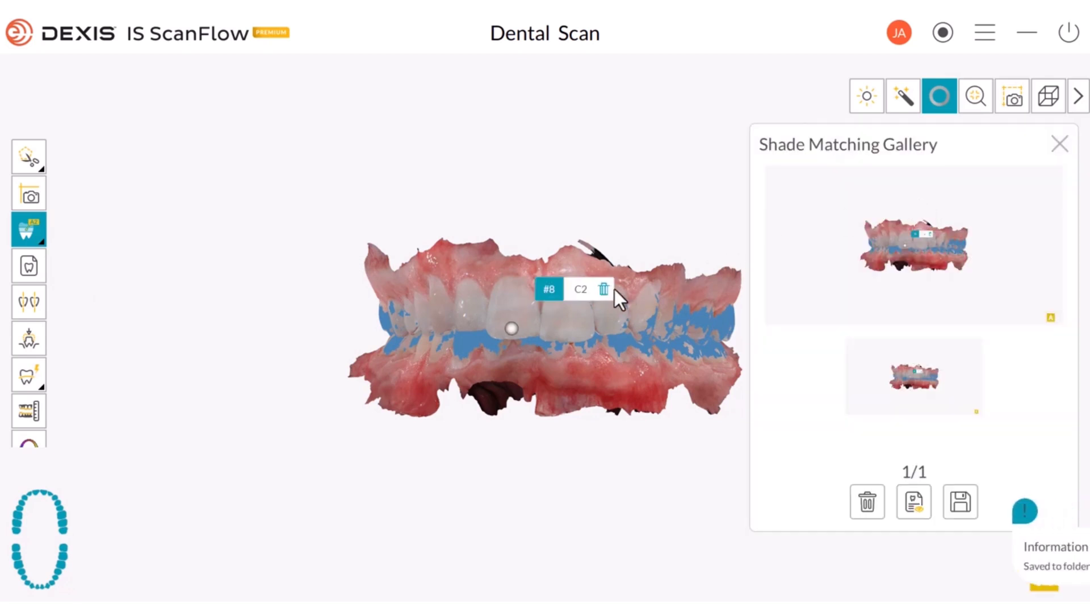
left_click_drag(555, 300, 398, 218)
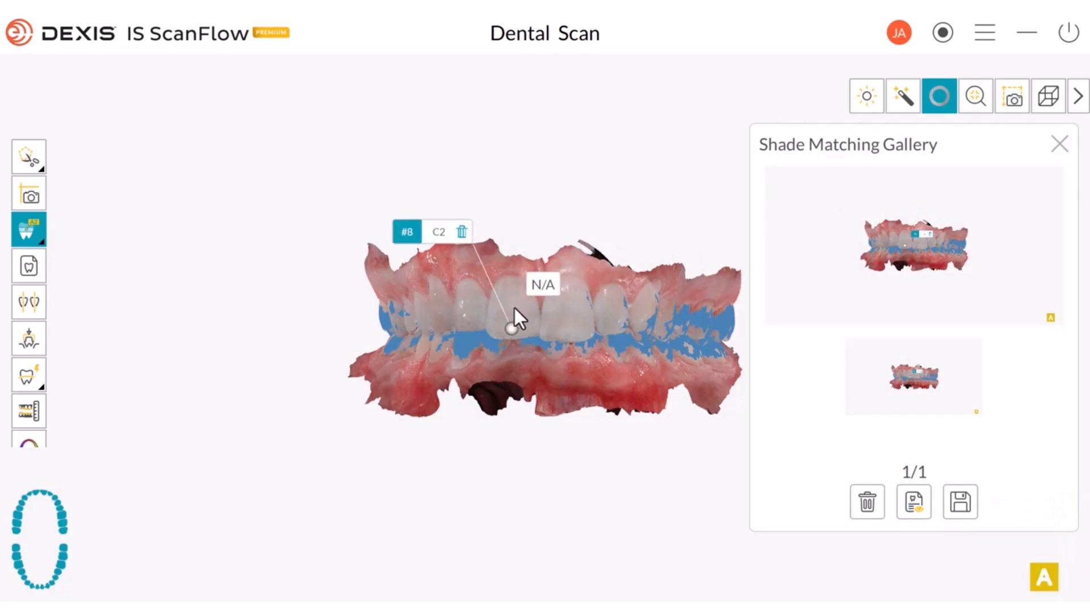
- Add a second tooth #8 shade label, B3, positioned above the model
left_click(514, 301)
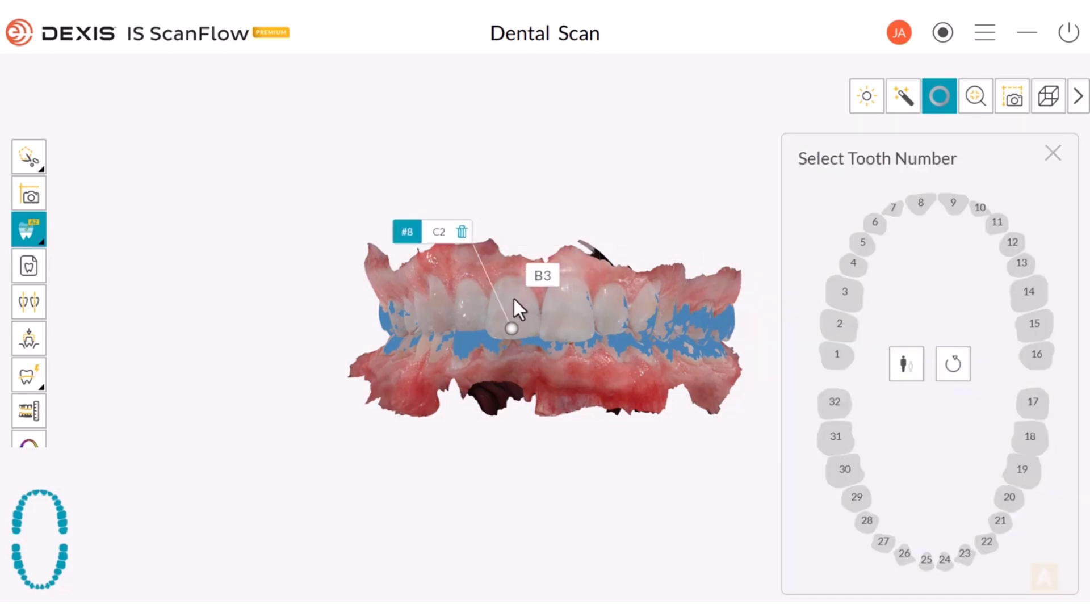
left_click(921, 205)
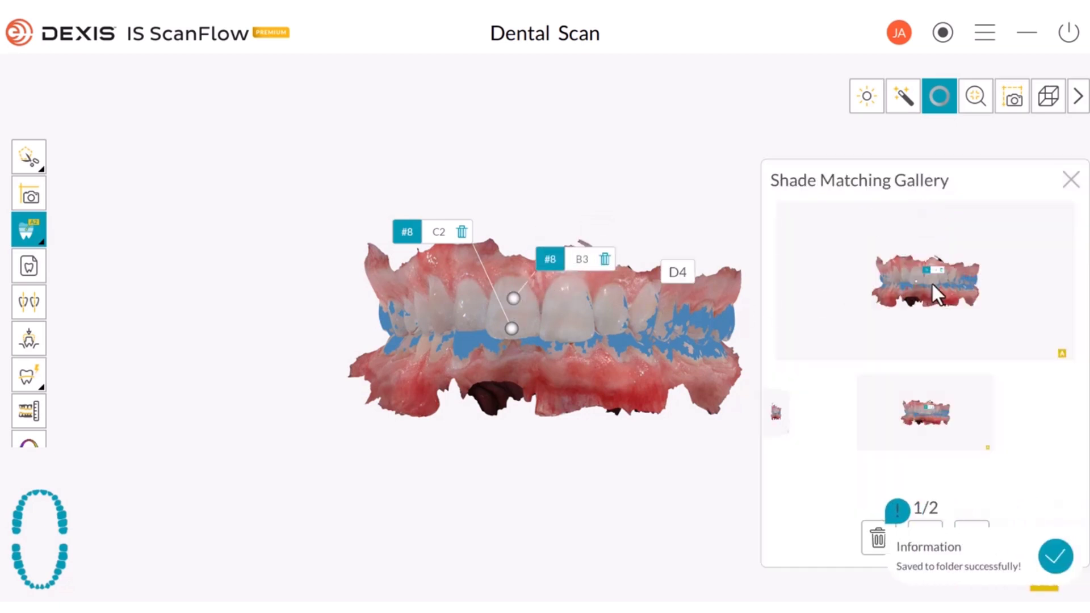
left_click(873, 398)
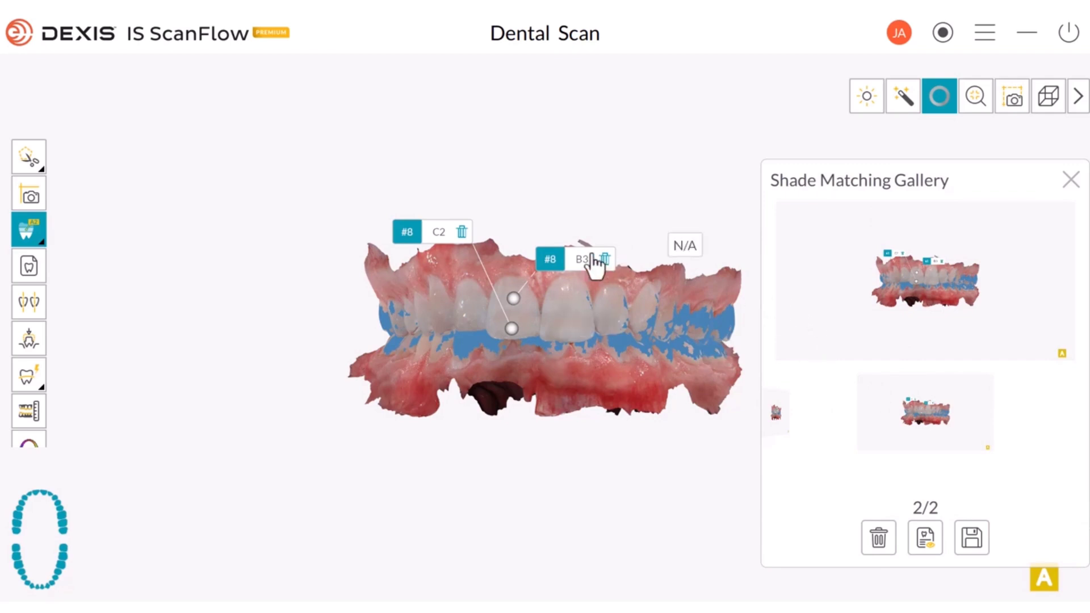
left_click_drag(560, 264, 513, 182)
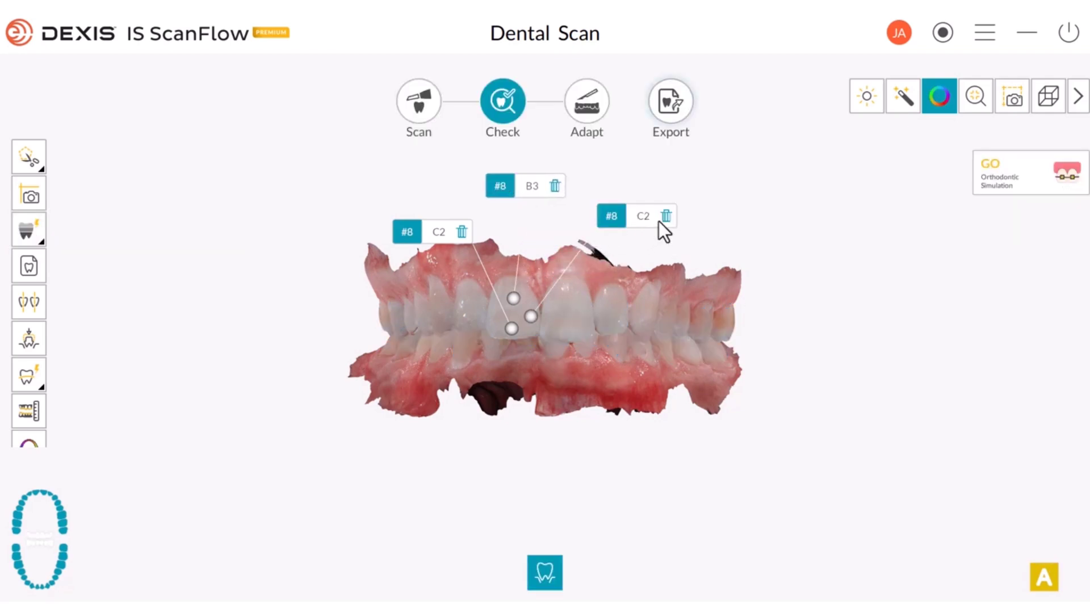
- Delete the #8 B3 shade label and begin removing the #8 C2 label
left_click(667, 217)
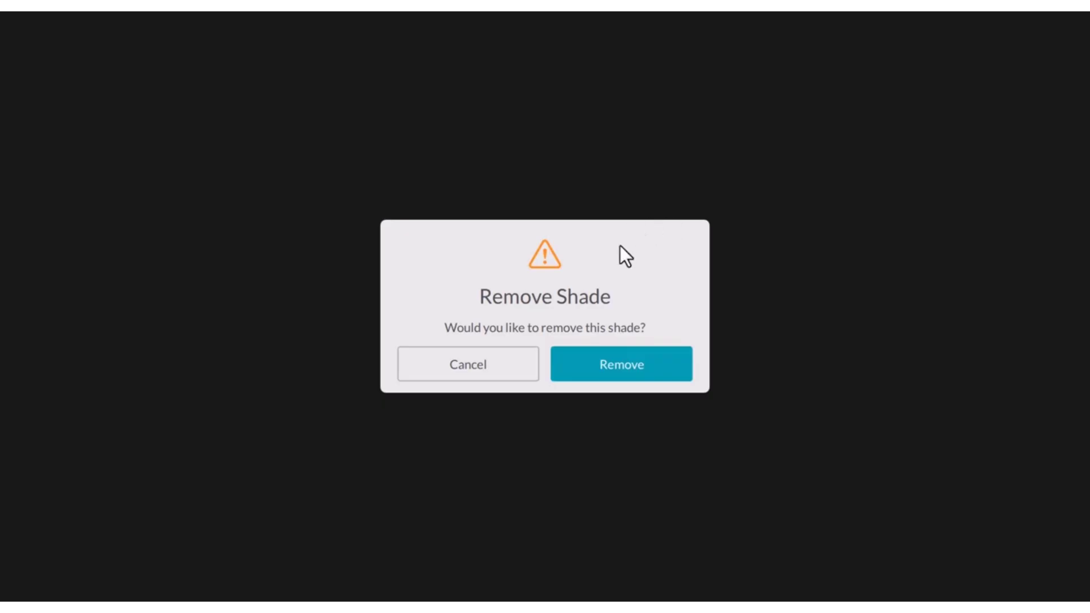
left_click(617, 365)
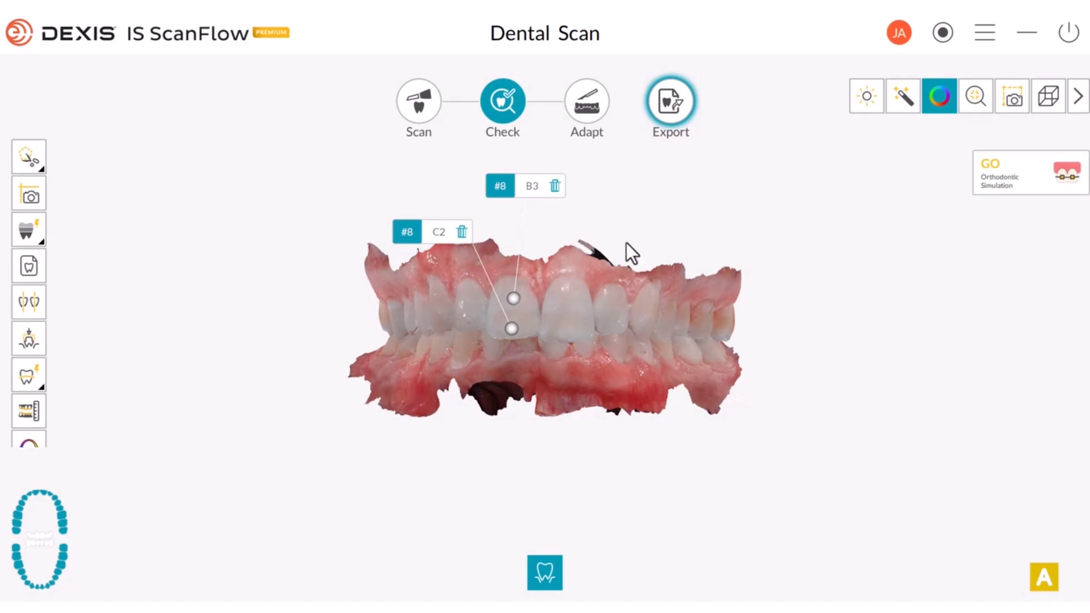
left_click(555, 185)
left_click(584, 365)
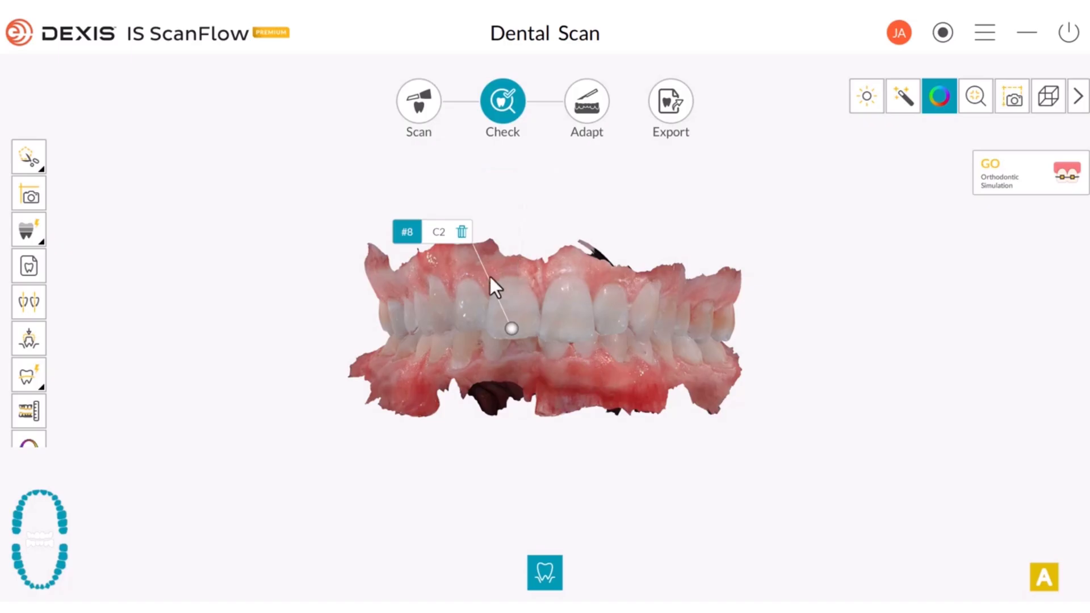
left_click(461, 233)
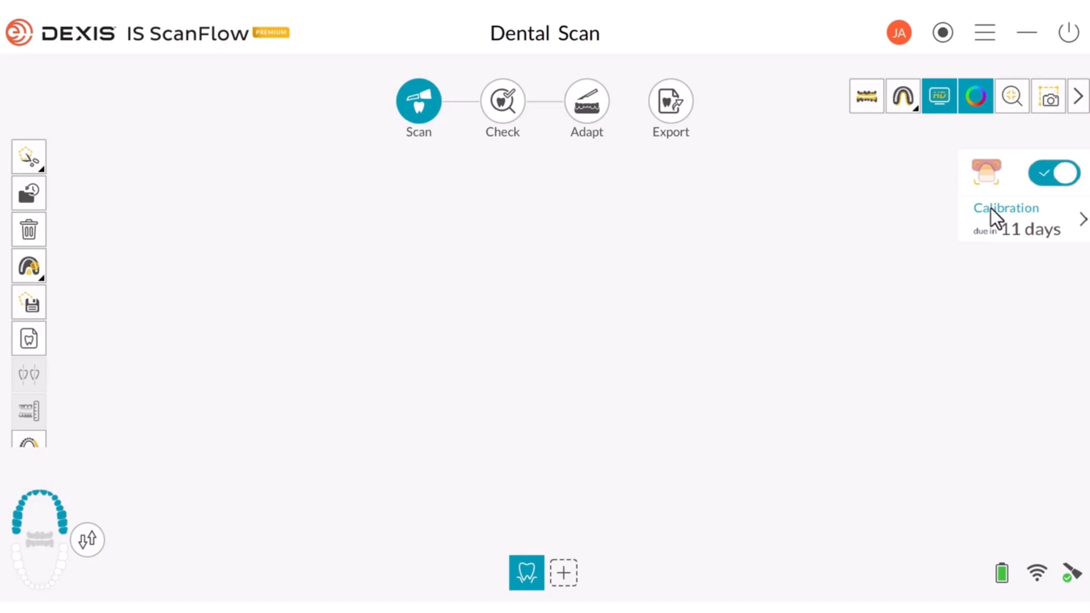
- Start the scanner calibration from the right panel's Calibration item
left_click(989, 208)
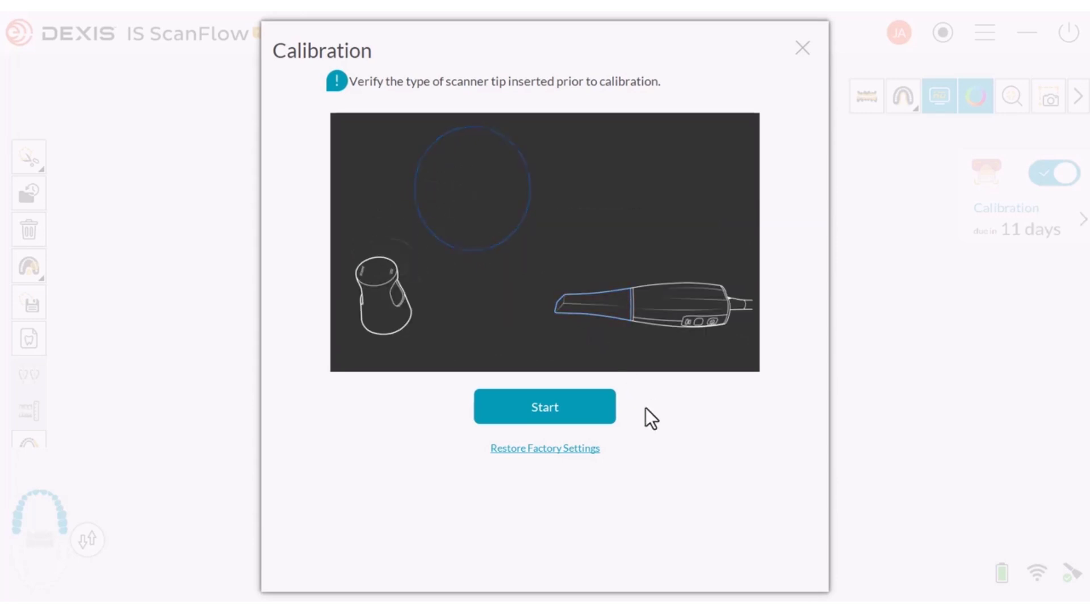
left_click(558, 420)
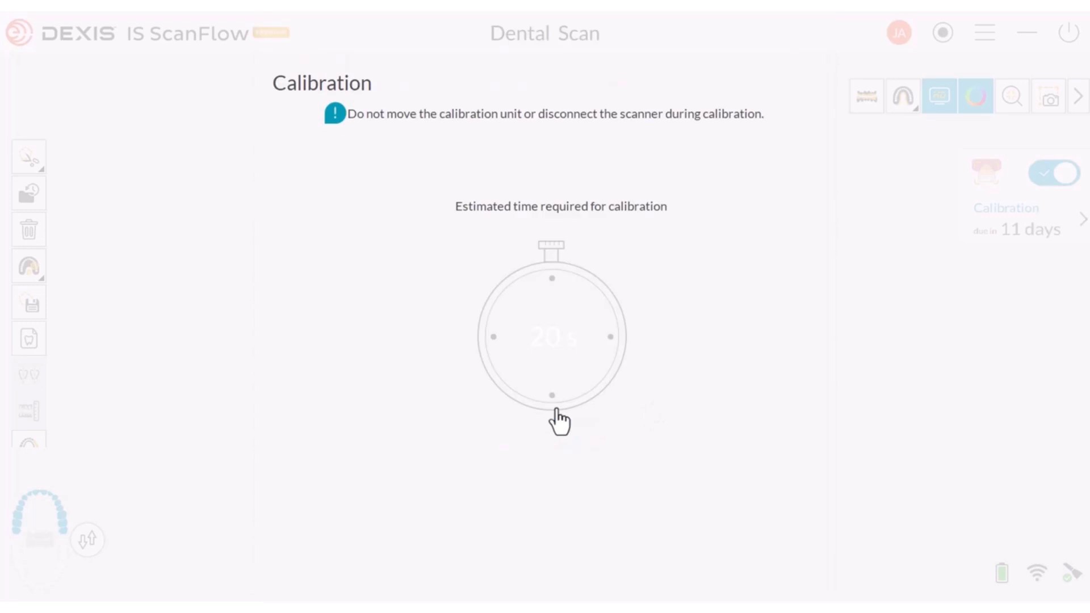